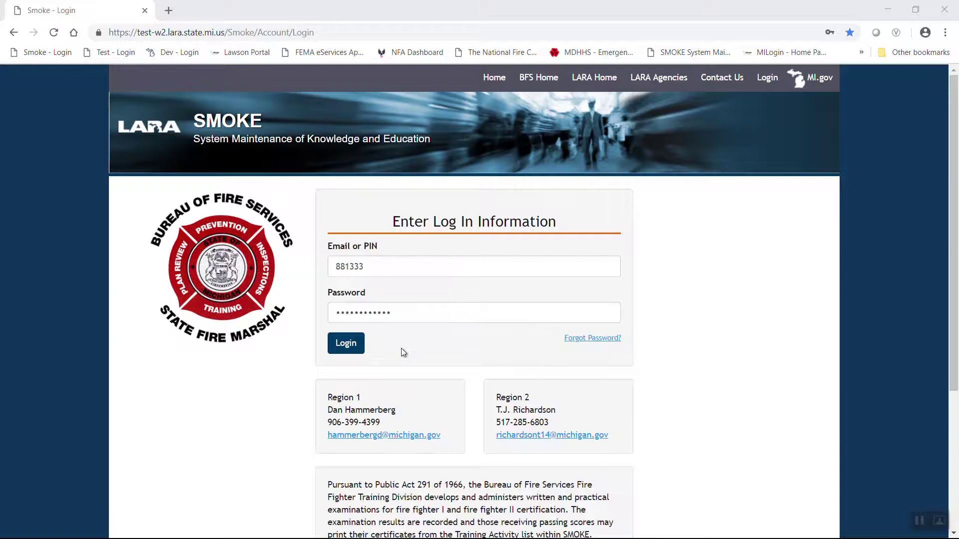
# - Sign in, confirm the account's personal information, and expand My Data on the home page
pyautogui.click(343, 343)
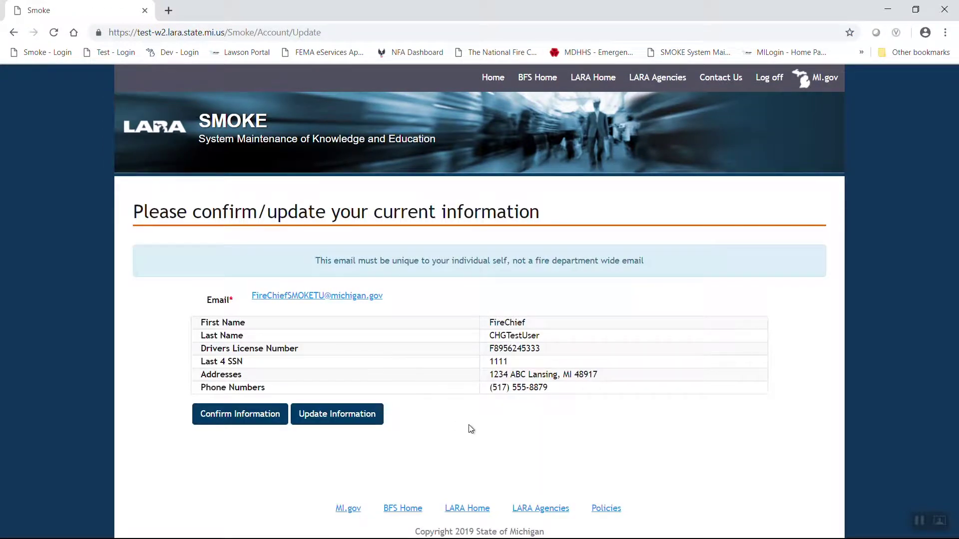
pyautogui.click(228, 419)
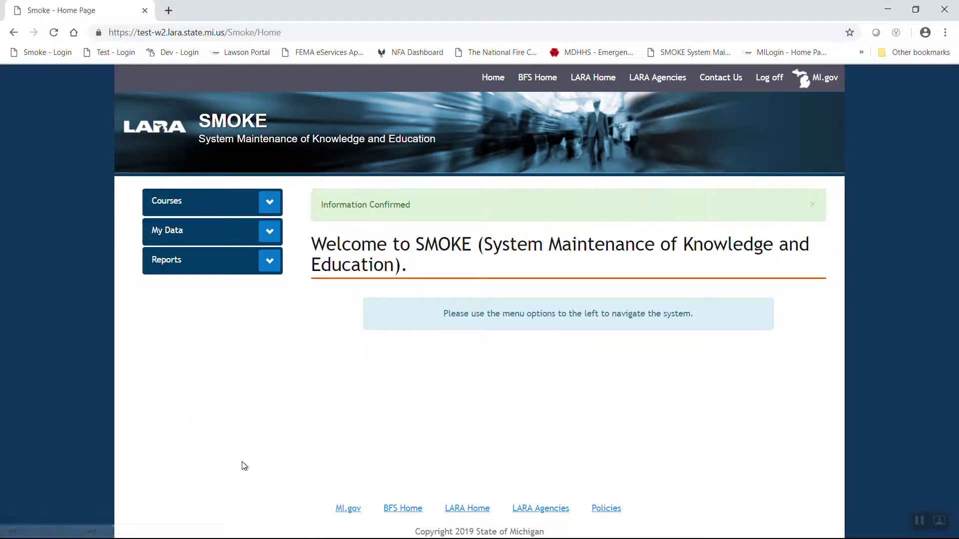
pyautogui.click(272, 232)
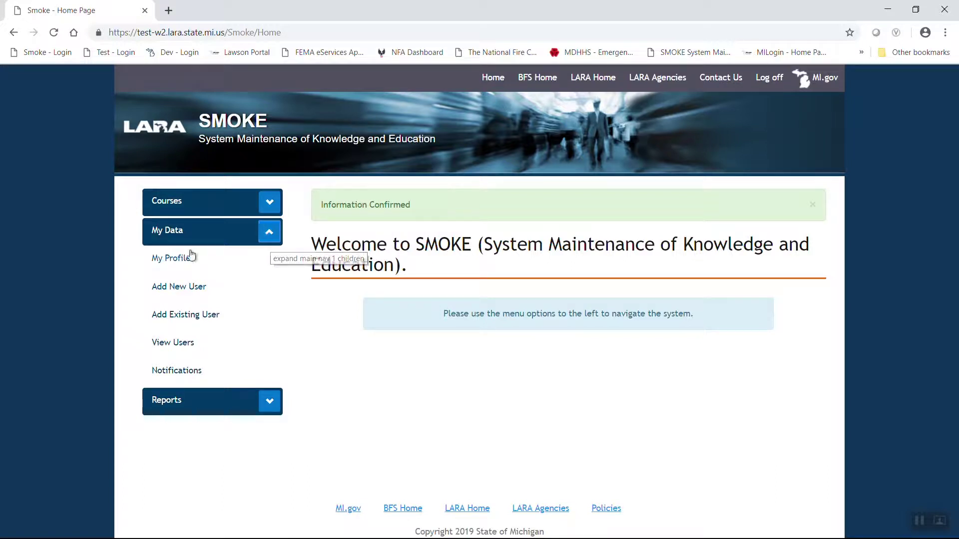
pyautogui.moveTo(135, 259); pyautogui.dragTo(261, 374)
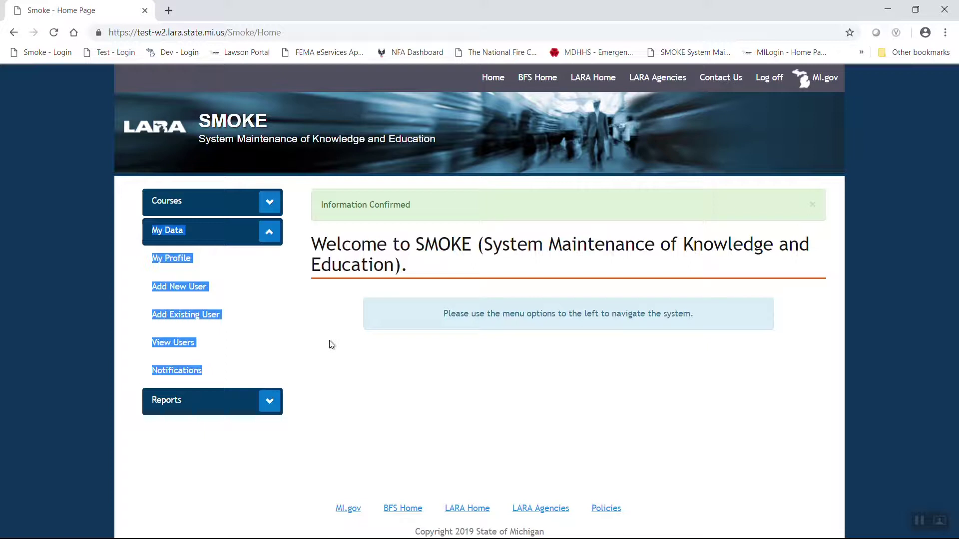
# - Open the Add New User form and enter the new user's e-mail address
pyautogui.click(186, 290)
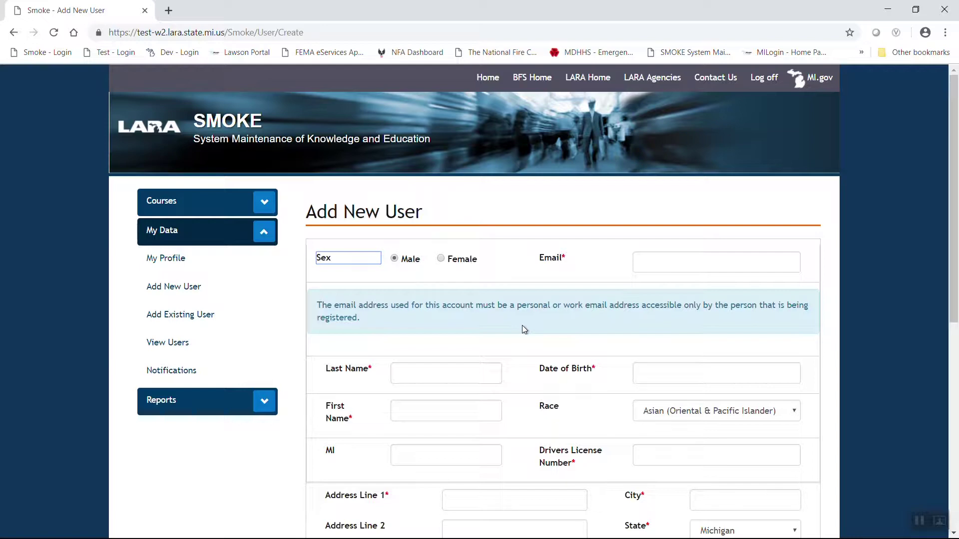
pyautogui.scroll(-3, 525, 330)
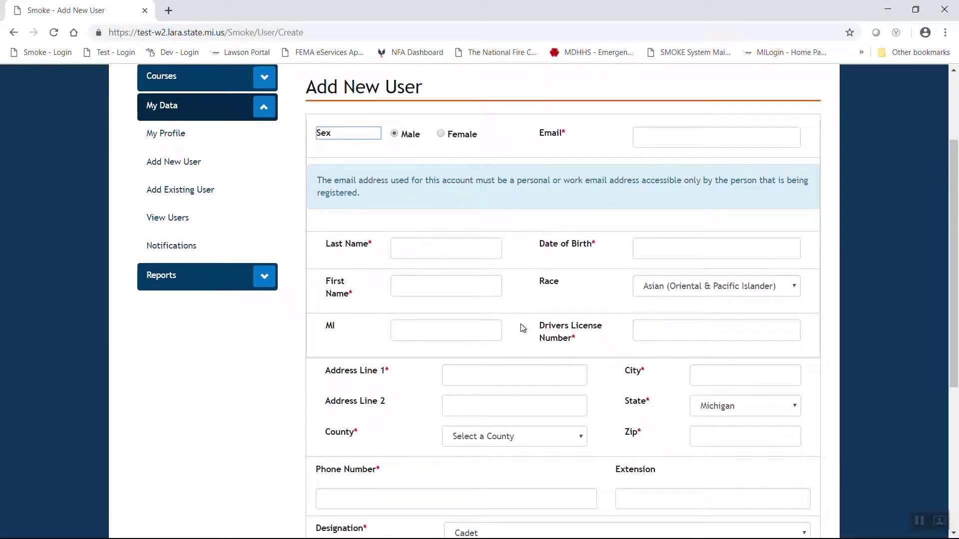
pyautogui.click(689, 141)
pyautogui.write('jdo')
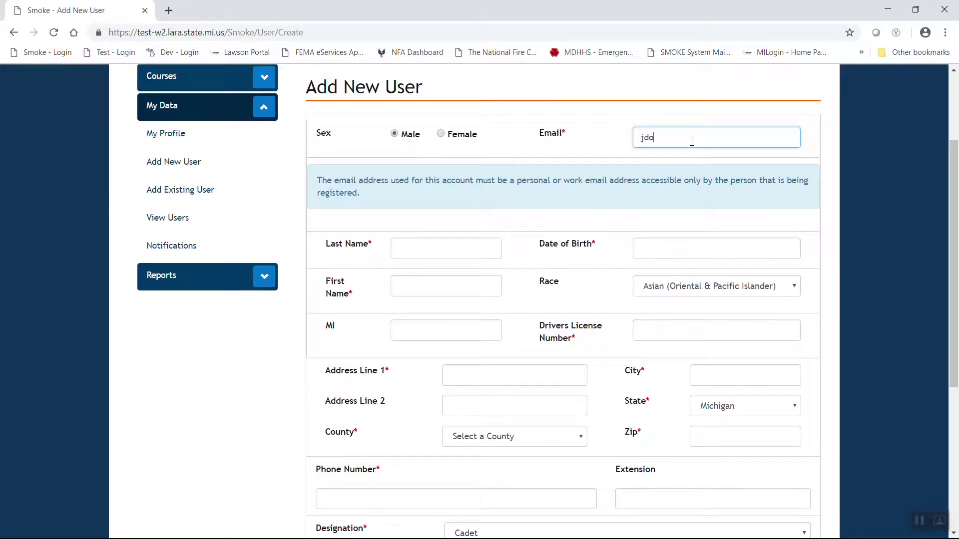
pyautogui.write('e@mail.com')
pyautogui.press('Tab')
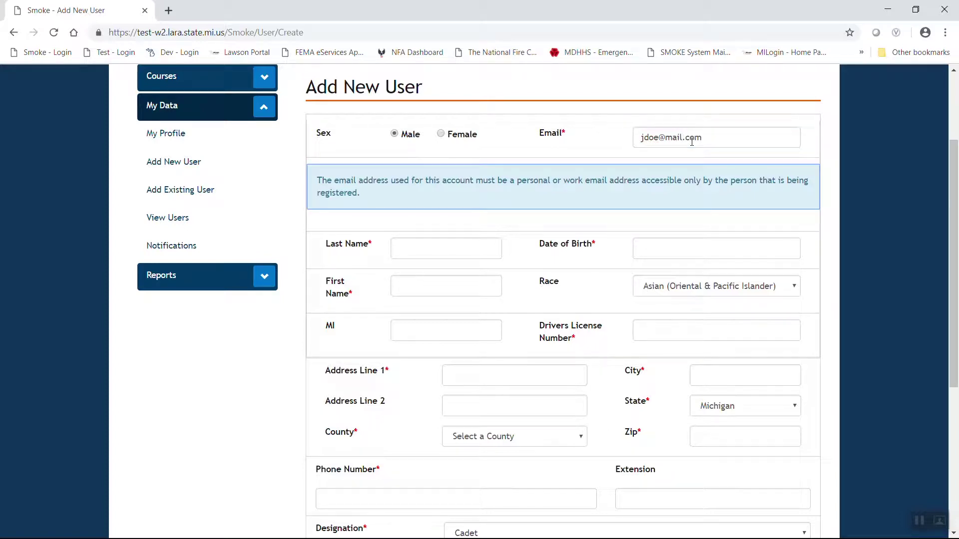
# - Enter the new user's last name and date of birth 01/01/2000
pyautogui.click(481, 248)
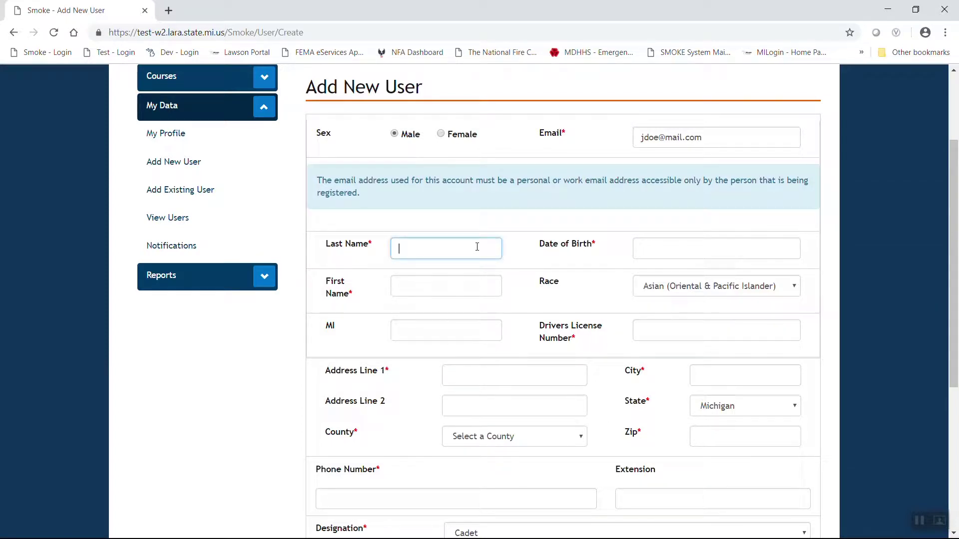
pyautogui.write('Jp')
pyautogui.press('BackSpace')
pyautogui.write('ohn')
pyautogui.press('Tab')
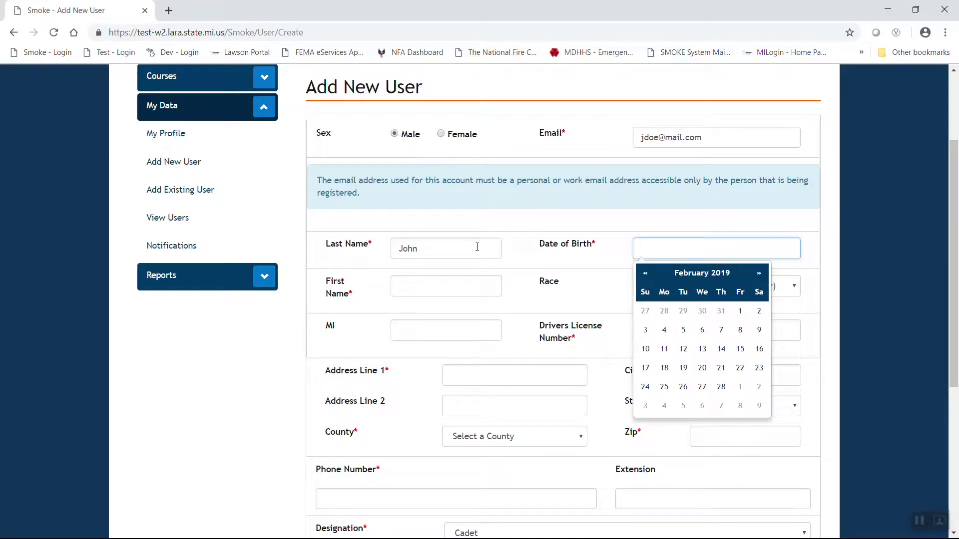
pyautogui.write('01/01/')
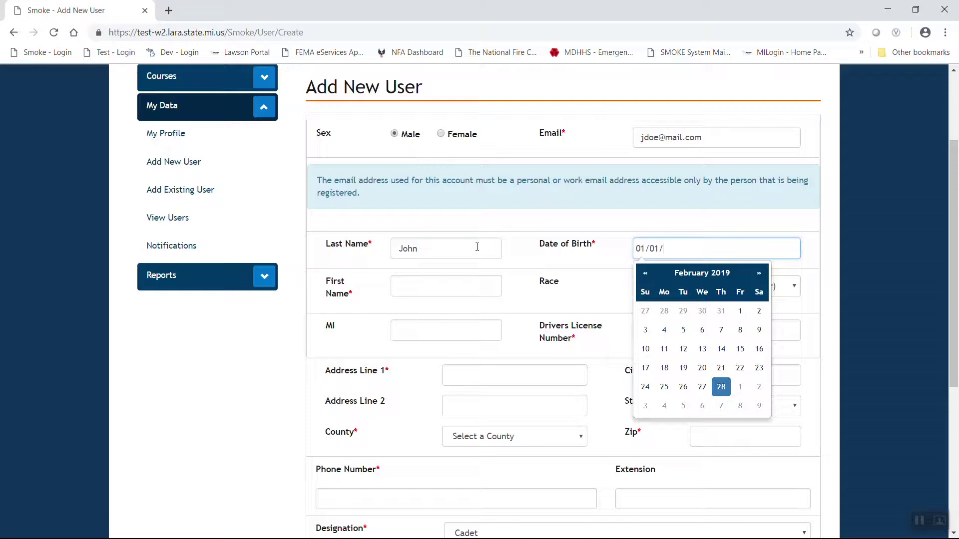
pyautogui.write('2000')
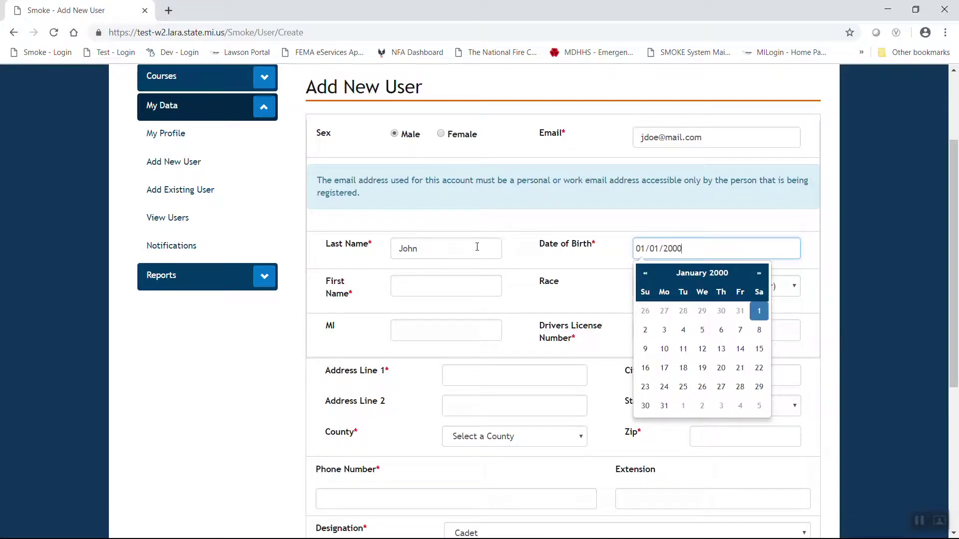
# - Fill in the first name, race White, middle initial and driver's license number
pyautogui.click(419, 287)
pyautogui.write('Doe')
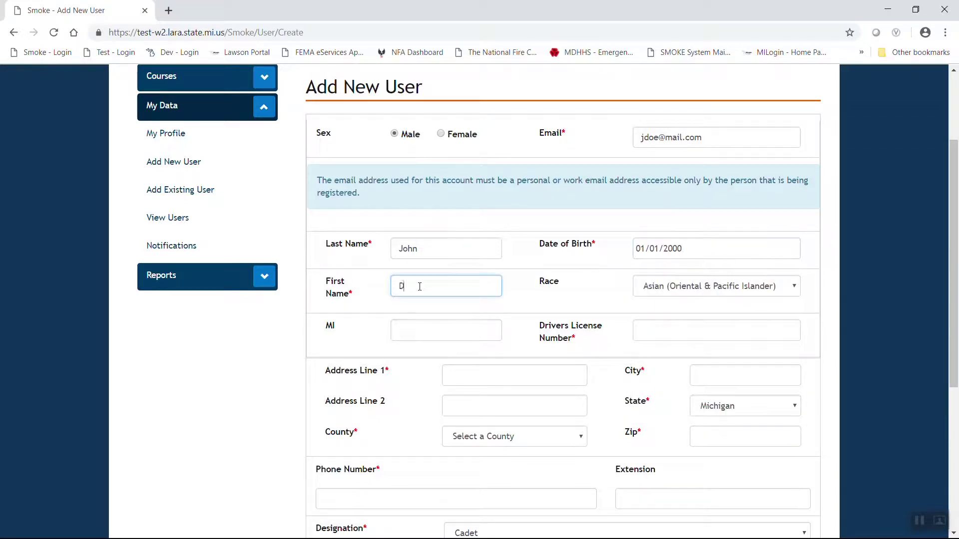
pyautogui.click(708, 286)
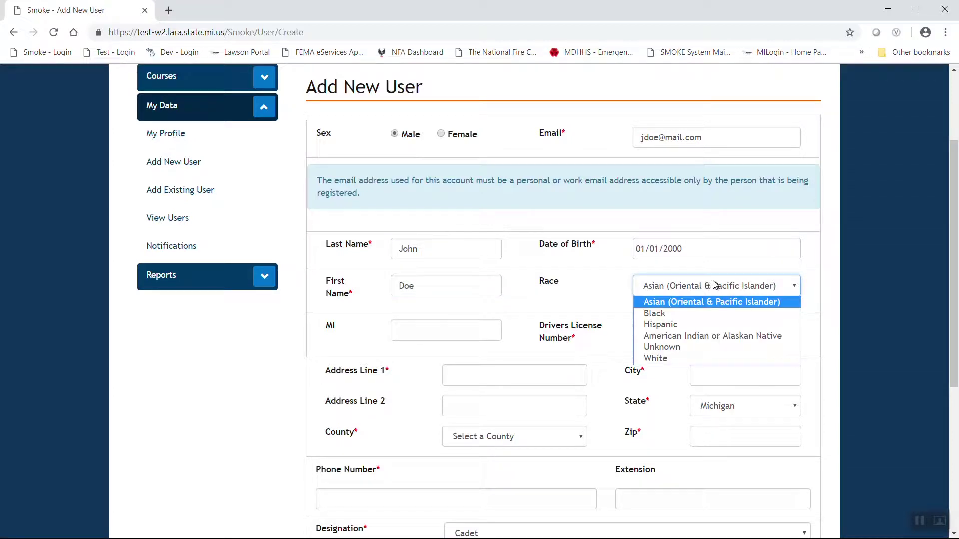
pyautogui.click(673, 358)
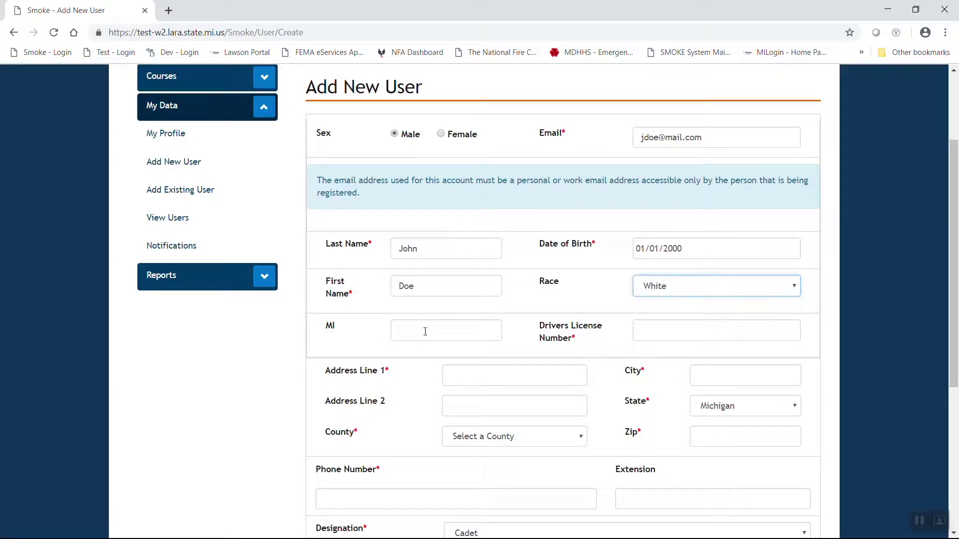
pyautogui.click(427, 329)
pyautogui.write('J')
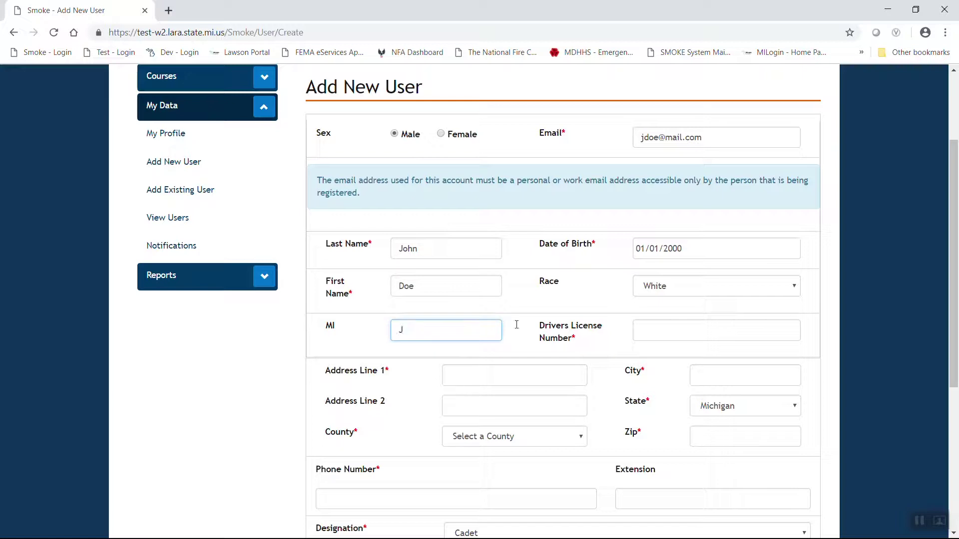
pyautogui.click(664, 330)
pyautogui.write('D1')
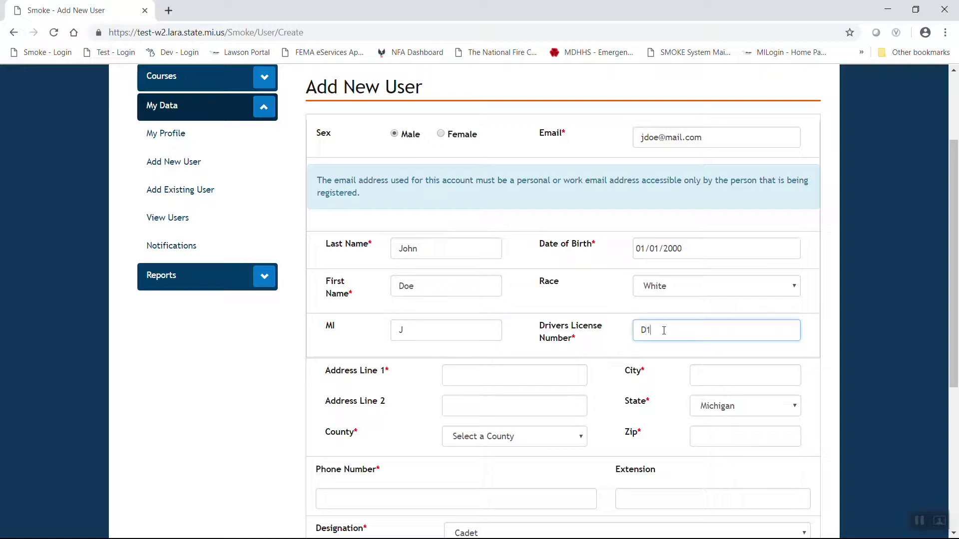
pyautogui.write('23456789120')
# - Enter the street address and city, choose county Alcona, and add the zip code
pyautogui.click(541, 374)
pyautogui.write('123 ANN')
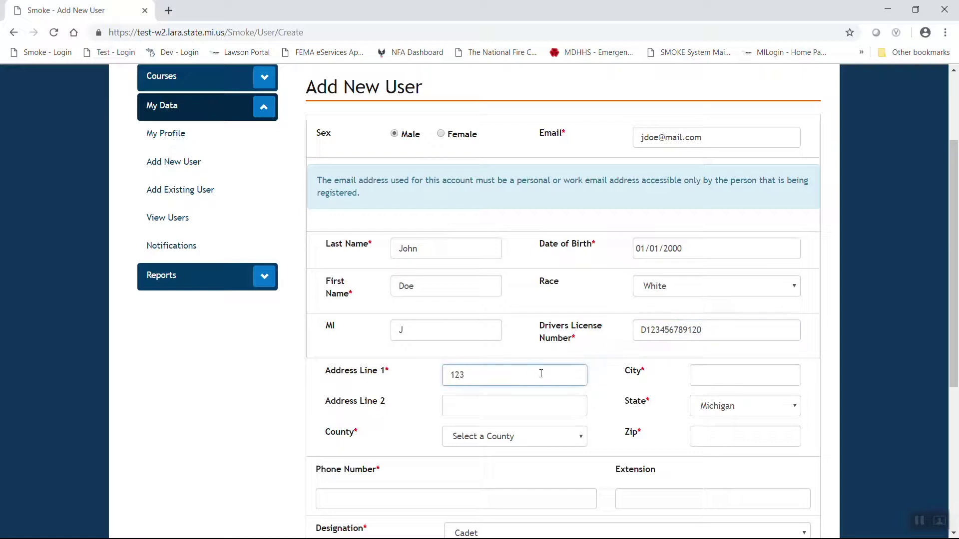
pyautogui.press('BackSpace')
pyautogui.press('BackSpace')
pyautogui.write('nytown')
pyautogui.click(737, 382)
pyautogui.write('Anytow')
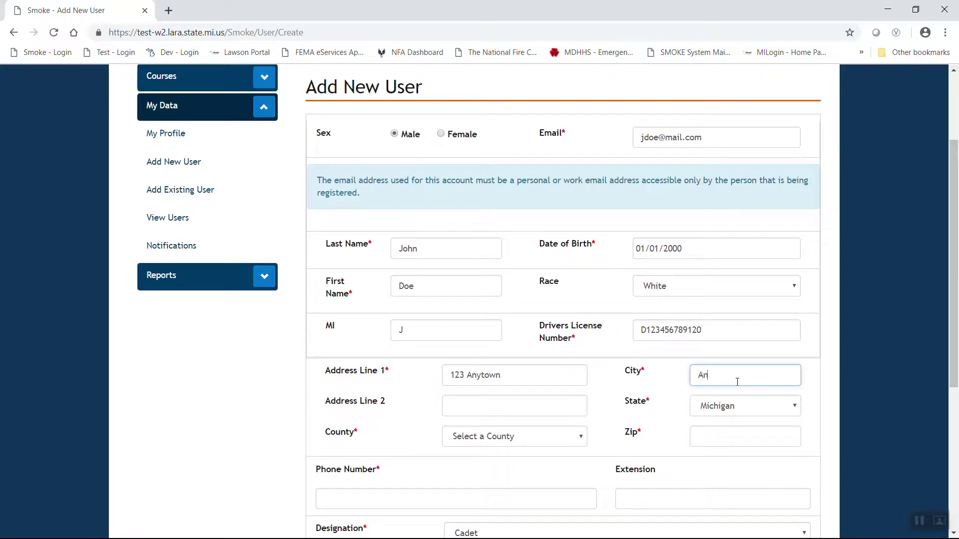
pyautogui.write('n')
pyautogui.click(531, 442)
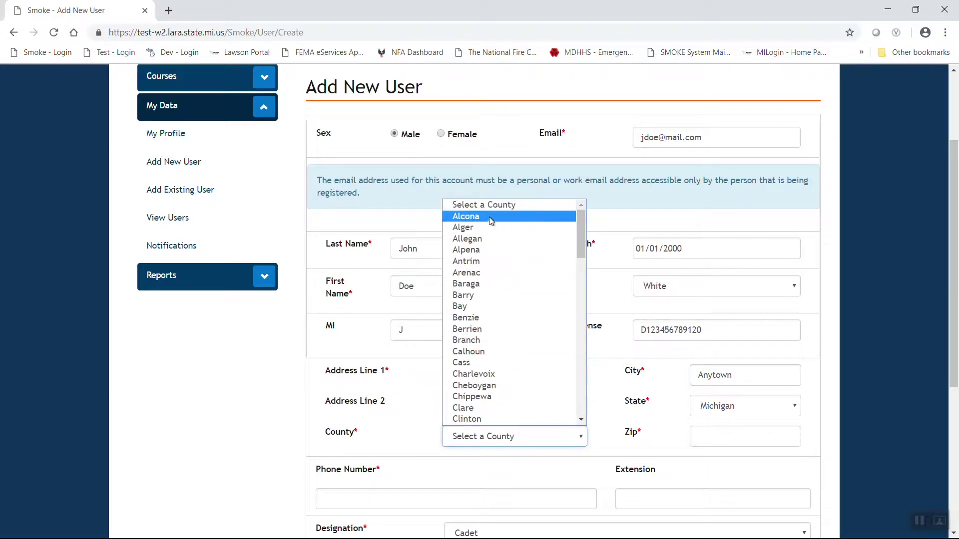
pyautogui.click(492, 215)
pyautogui.click(718, 443)
pyautogui.write('48')
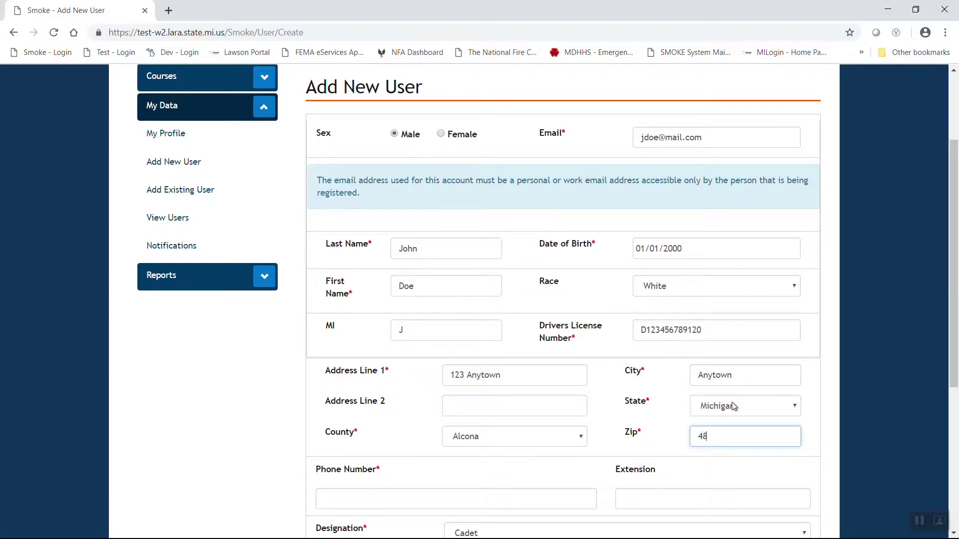
pyautogui.write('888')
# - Enter the new user's phone number
pyautogui.click(333, 501)
pyautogui.write('517) 555-555')
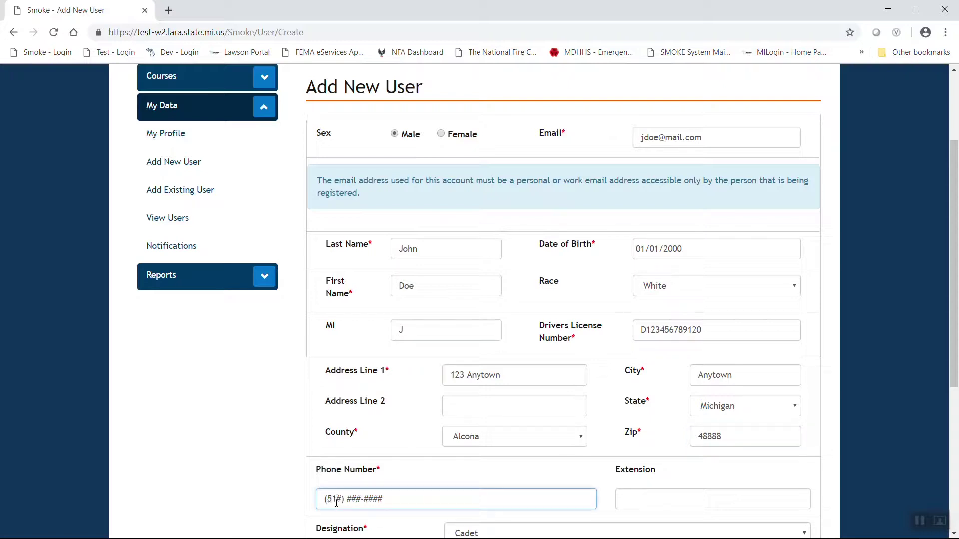
pyautogui.write('5')
pyautogui.scroll(-2, 484, 427)
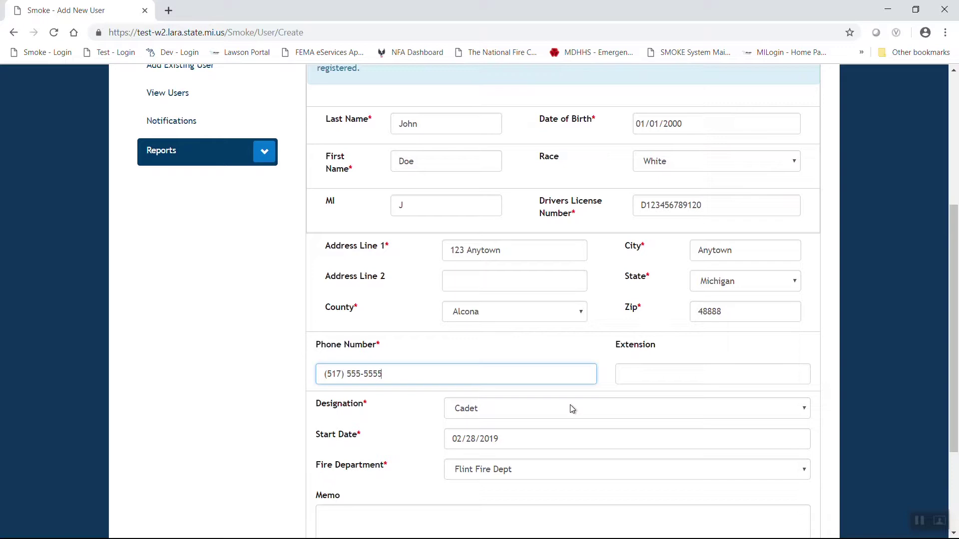
# - Set the designation to Fire Fighter - Paid and submit the new user with Add User
pyautogui.click(572, 409)
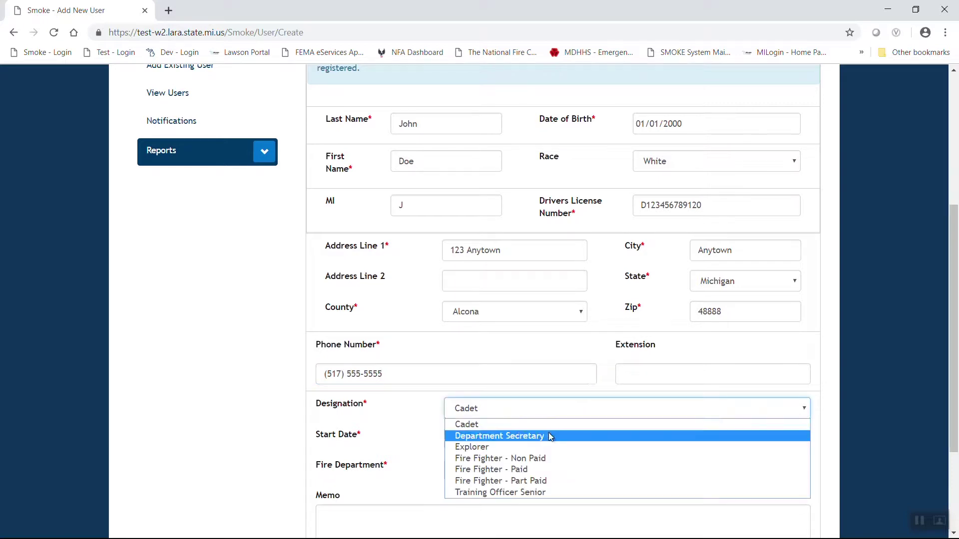
pyautogui.click(522, 470)
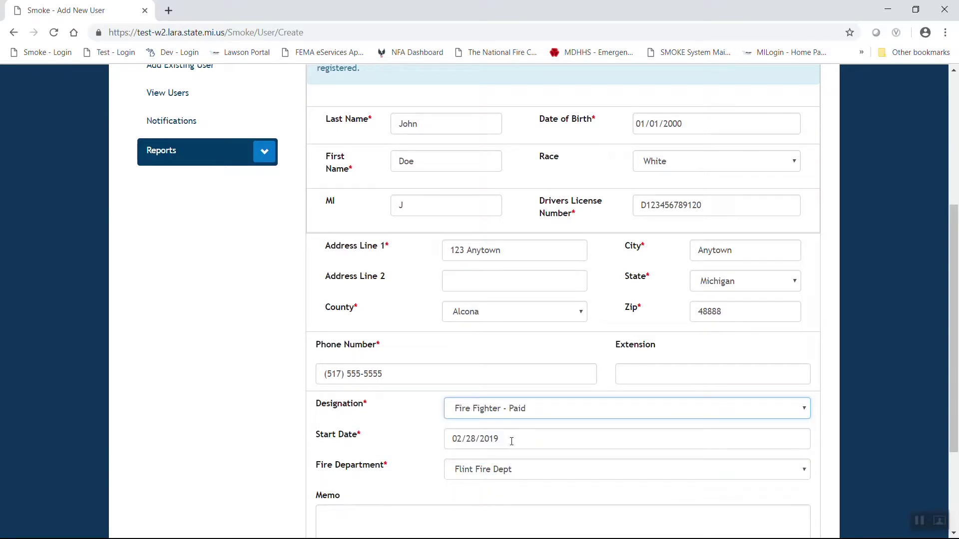
pyautogui.scroll(-1, 391, 439)
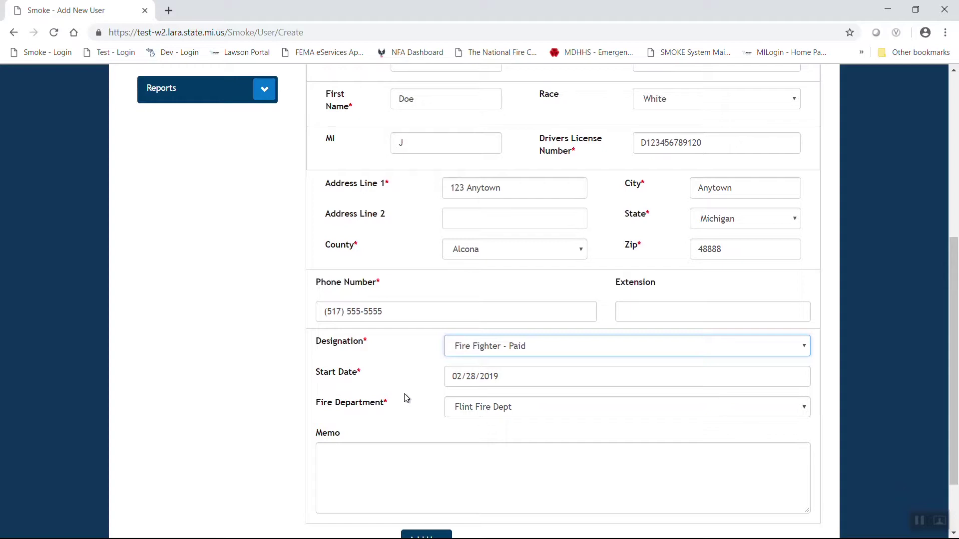
pyautogui.scroll(-1, 405, 396)
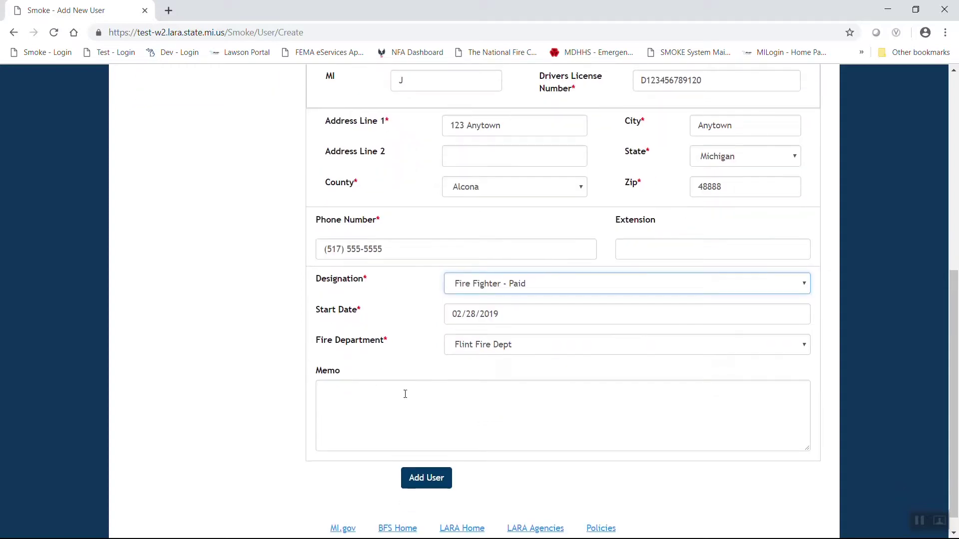
pyautogui.click(421, 485)
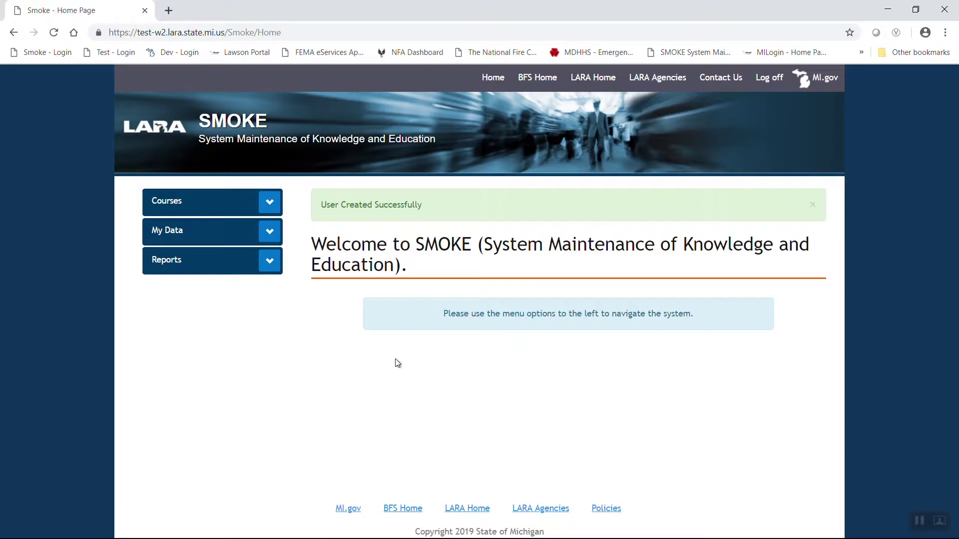
# - Highlight the User Created Successfully message and open Add Existing User under My Data
pyautogui.moveTo(307, 206); pyautogui.dragTo(514, 204)
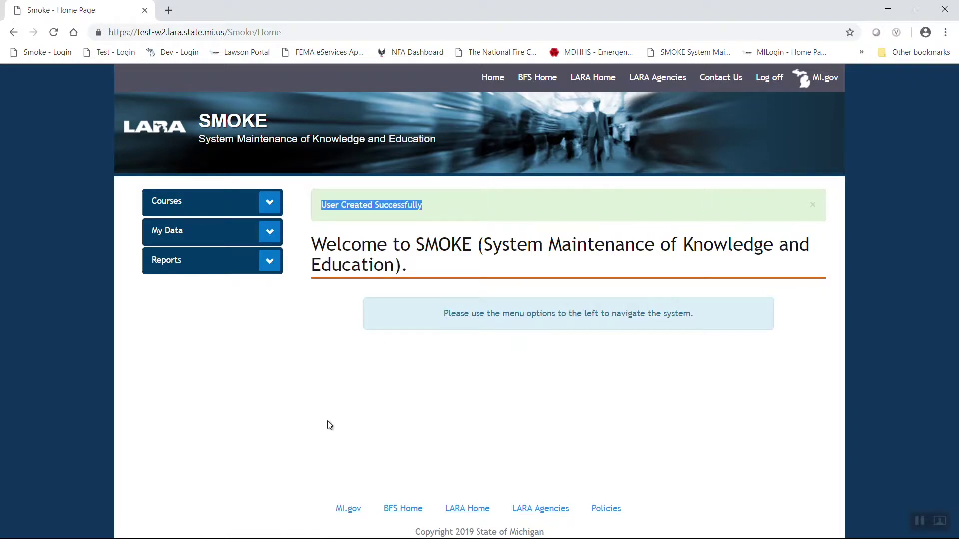
pyautogui.click(269, 231)
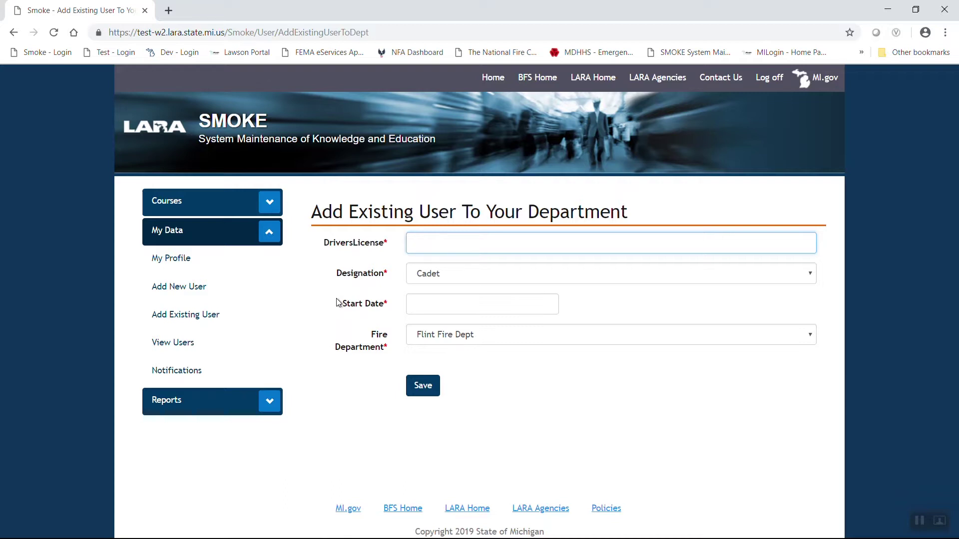
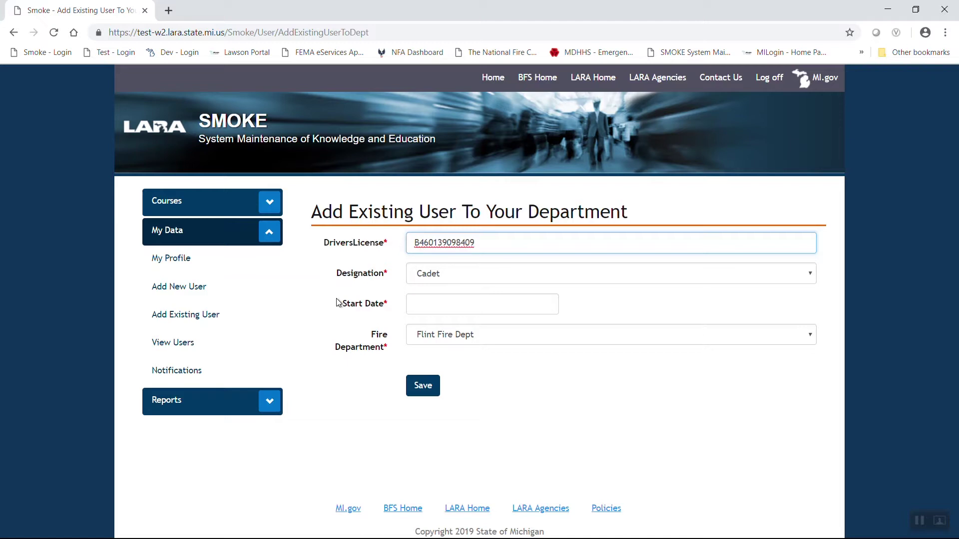
# - Enter the existing user's driver's license number, make them Fire Fighter - Paid starting 02/28/2019, and save
pyautogui.click(487, 274)
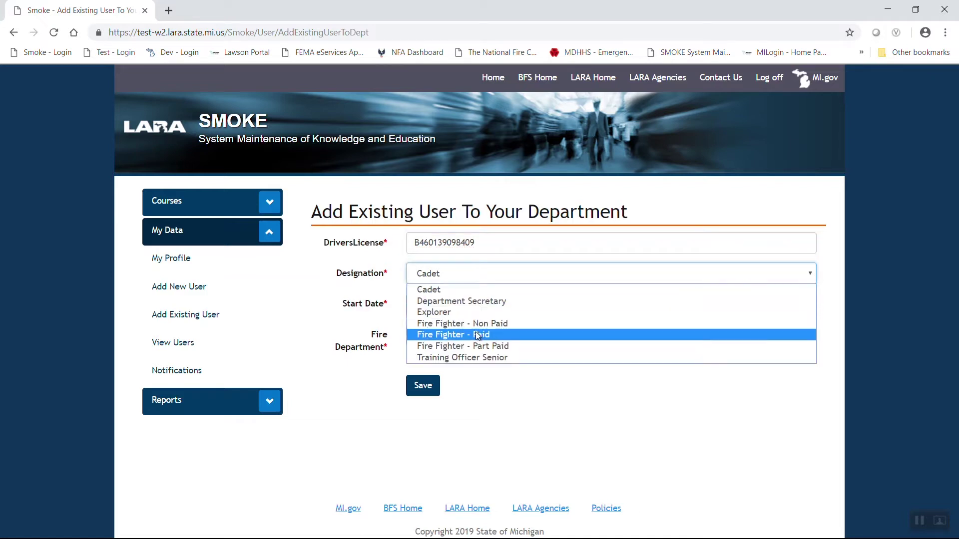
pyautogui.click(476, 334)
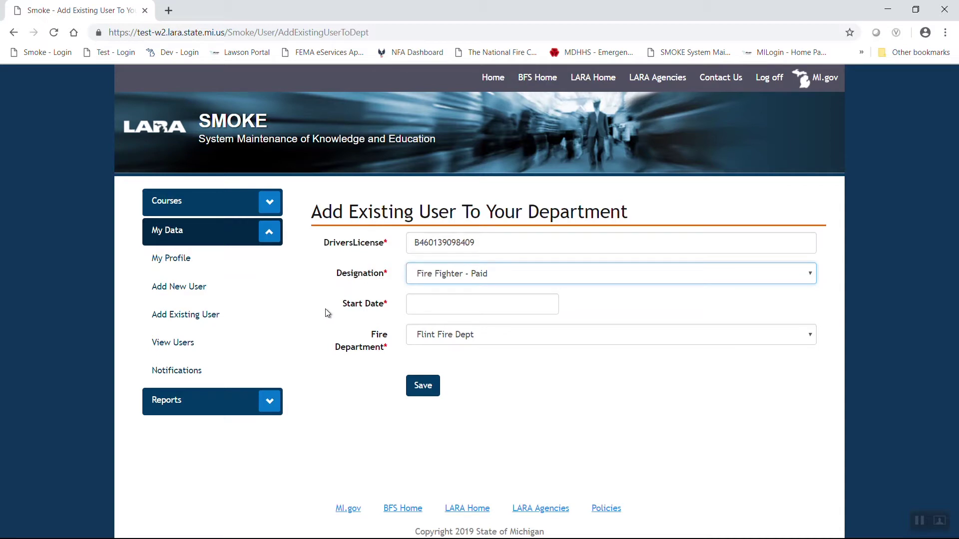
pyautogui.click(450, 302)
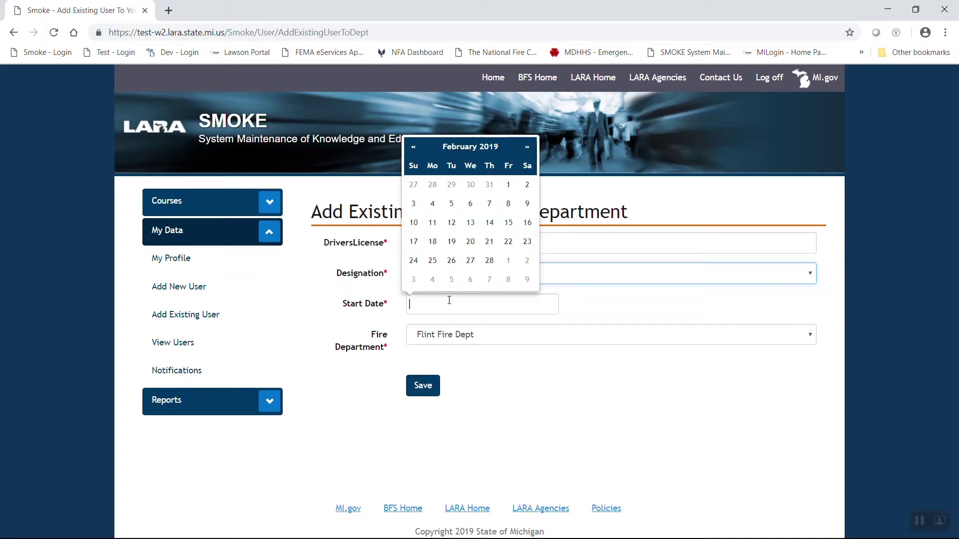
pyautogui.click(491, 261)
pyautogui.click(423, 386)
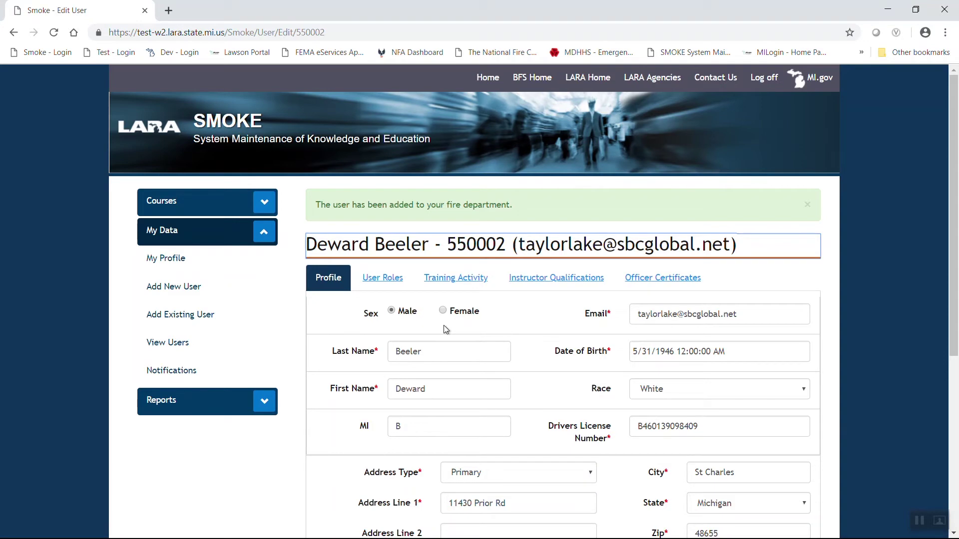
# - Open View Users and scroll through the 196-user department roster
pyautogui.scroll(-1, 541, 391)
pyautogui.scroll(-3, 551, 358)
pyautogui.scroll(2, 551, 359)
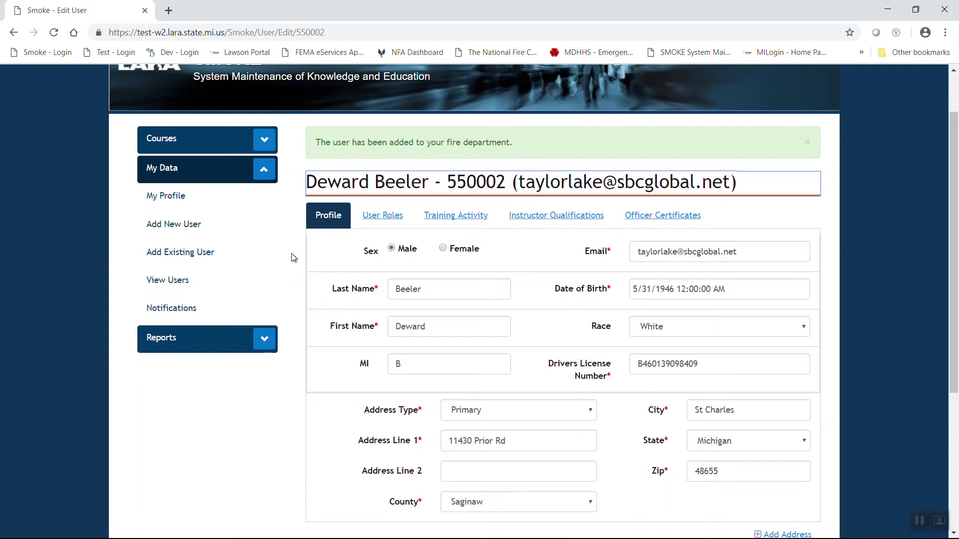
pyautogui.click(167, 285)
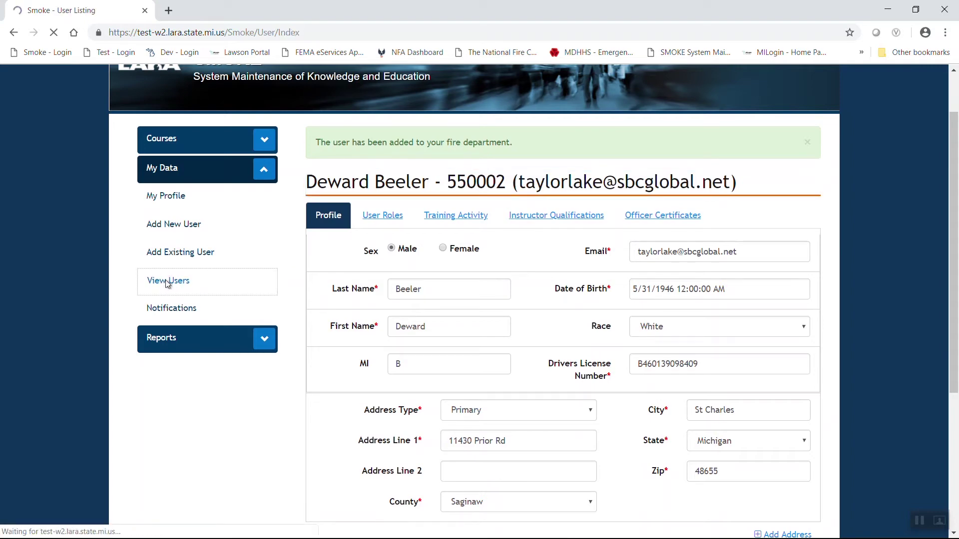
pyautogui.scroll(-1, 565, 305)
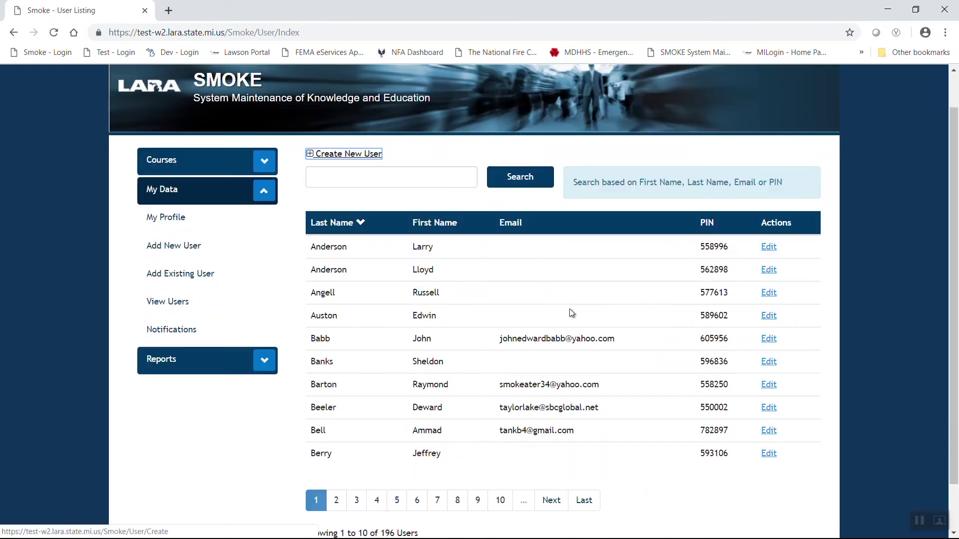
pyautogui.scroll(-1, 582, 303)
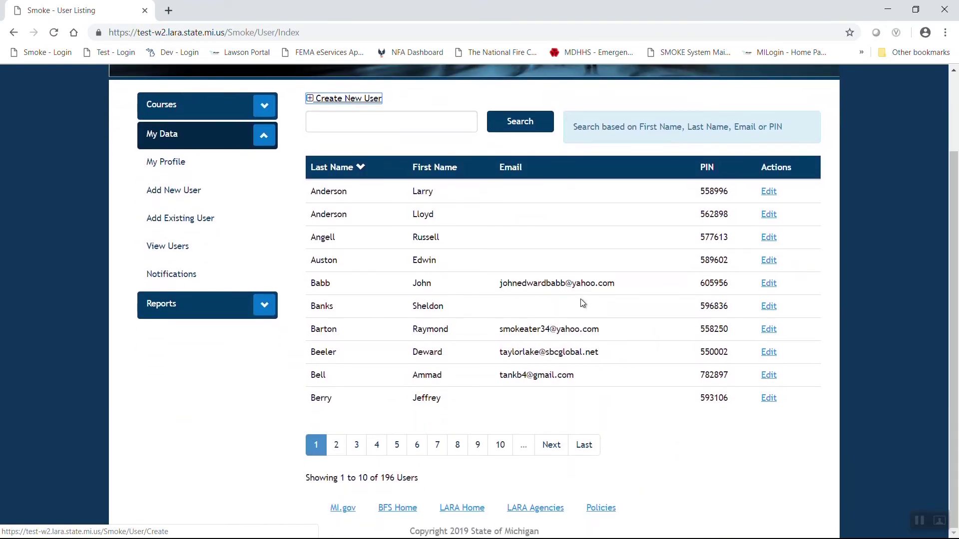